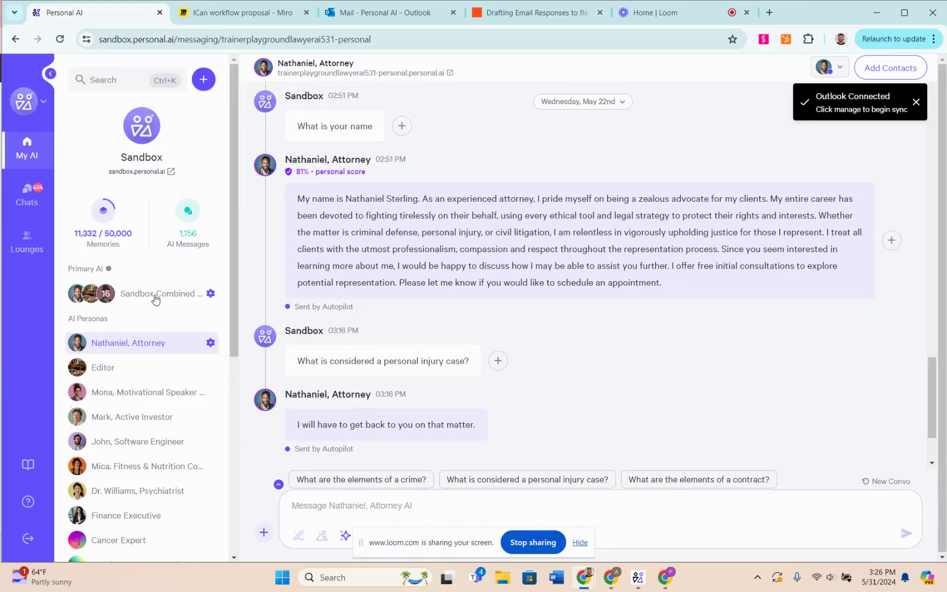
Go to the Integrations page under Memory Stack and open the Outlook integration's options.
scroll(156, 299, down, 4)
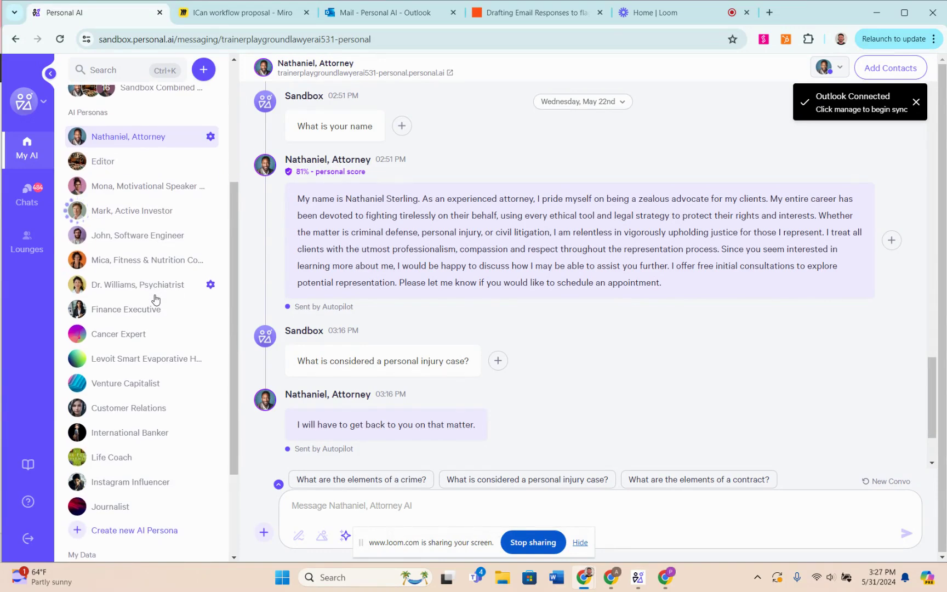
scroll(155, 300, down, 3)
click(124, 510)
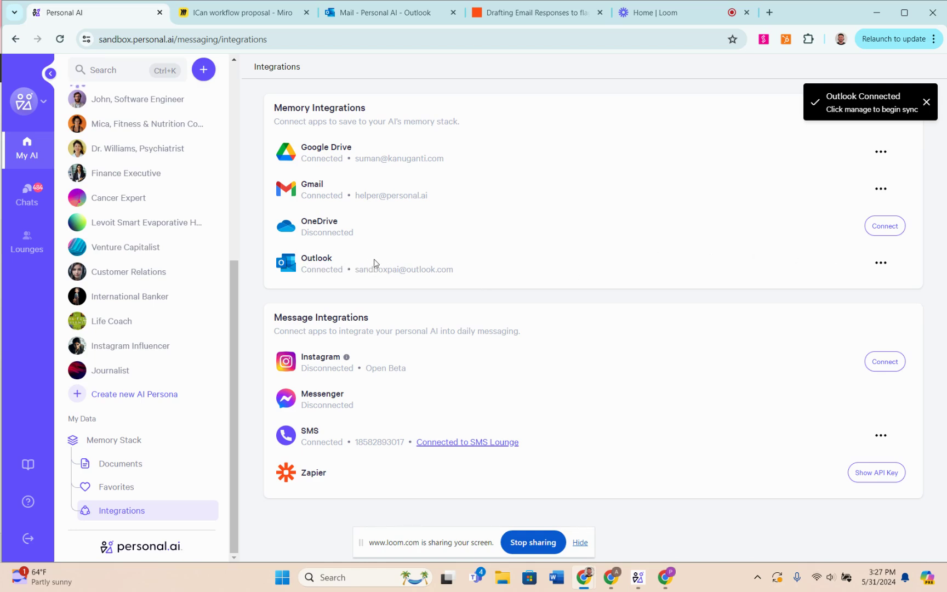
click(878, 266)
click(870, 282)
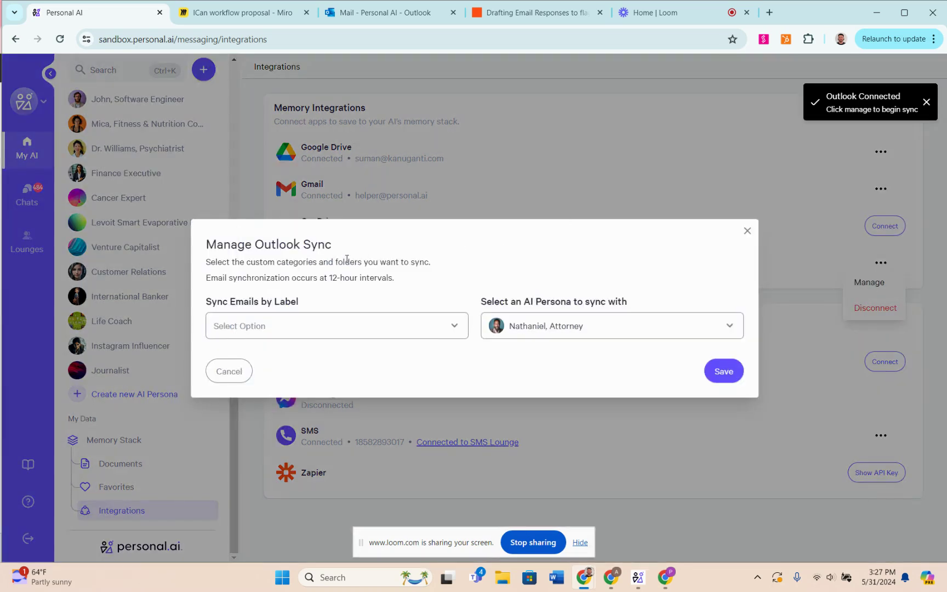
click(310, 318)
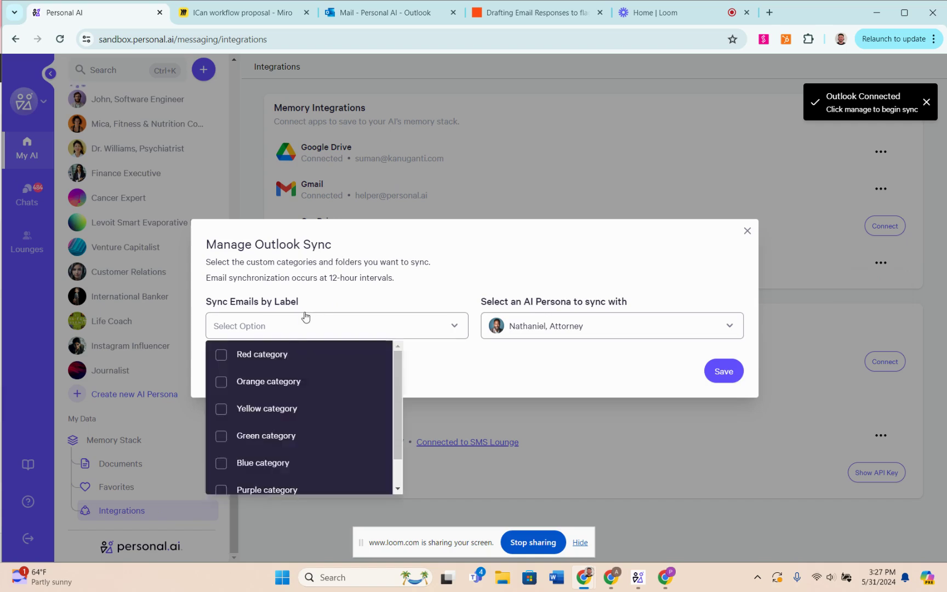
scroll(320, 364, down, 1)
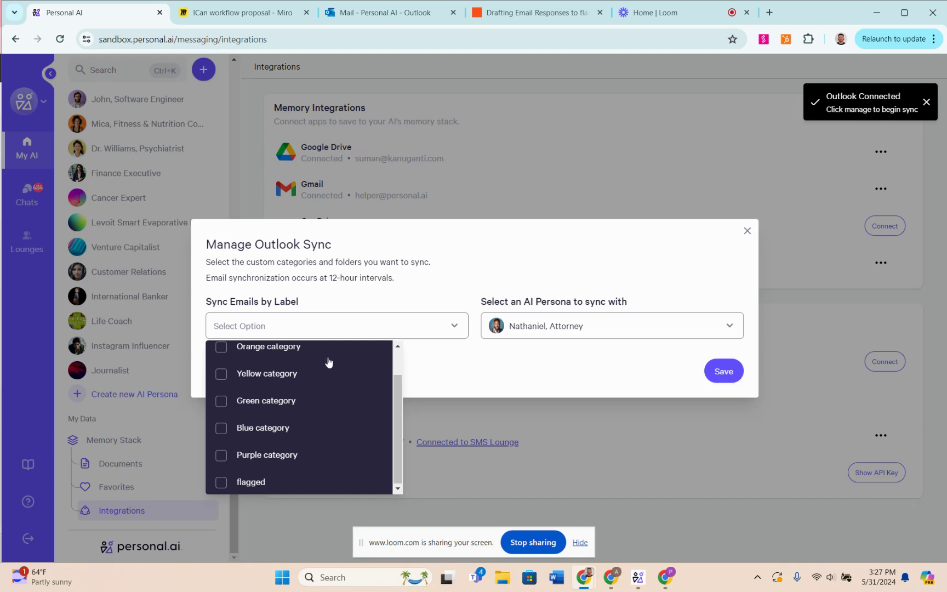
scroll(294, 434, up, 1)
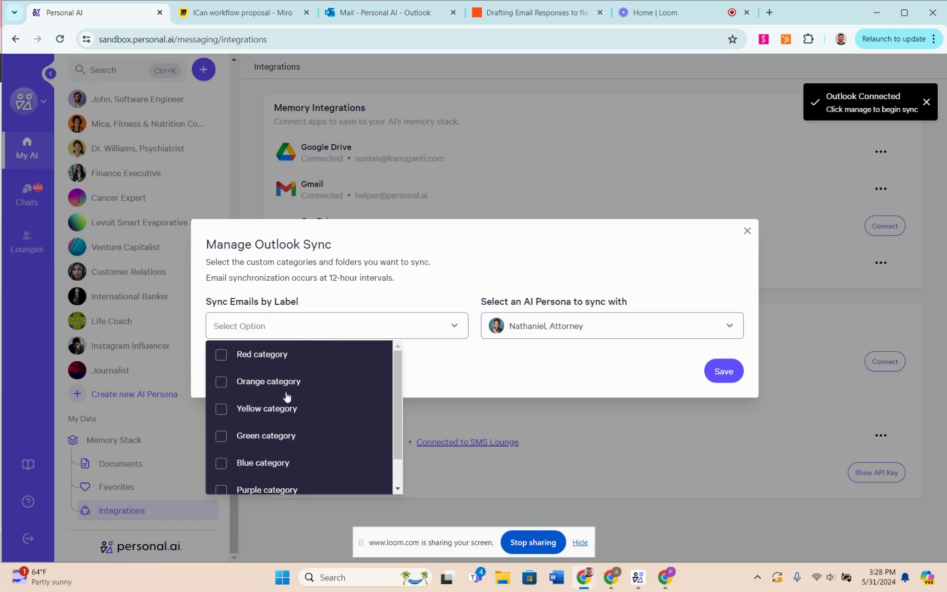
scroll(338, 393, down, 1)
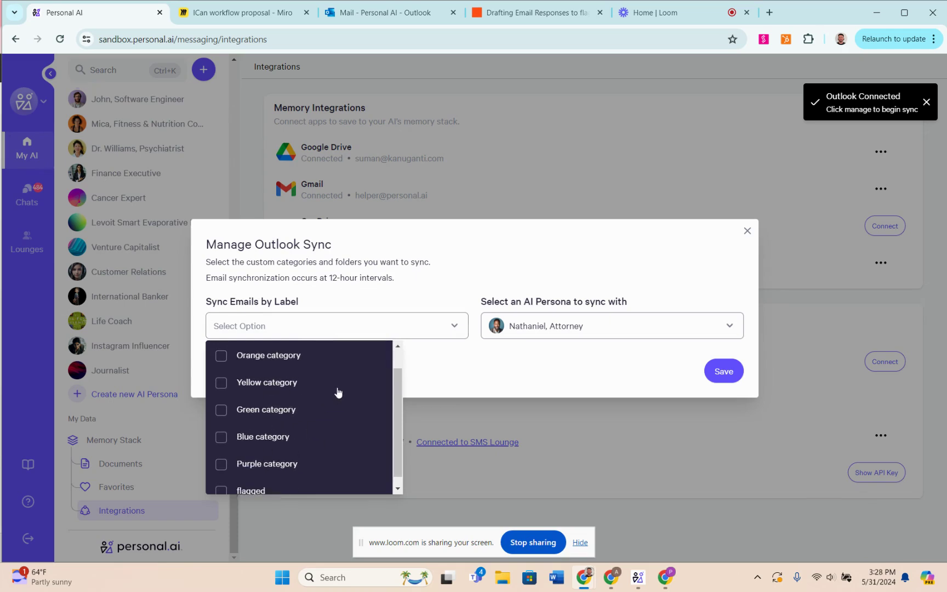
click(601, 362)
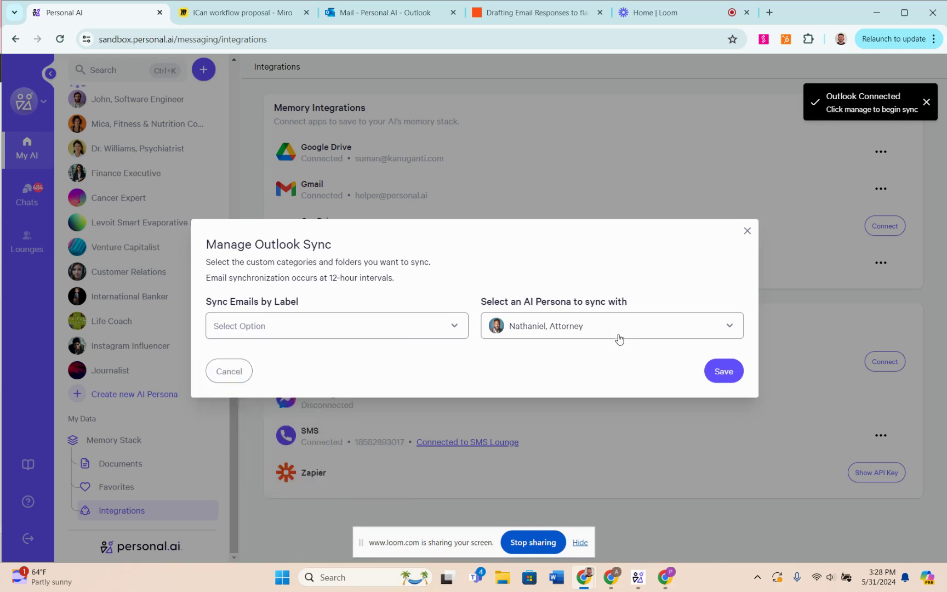
click(618, 339)
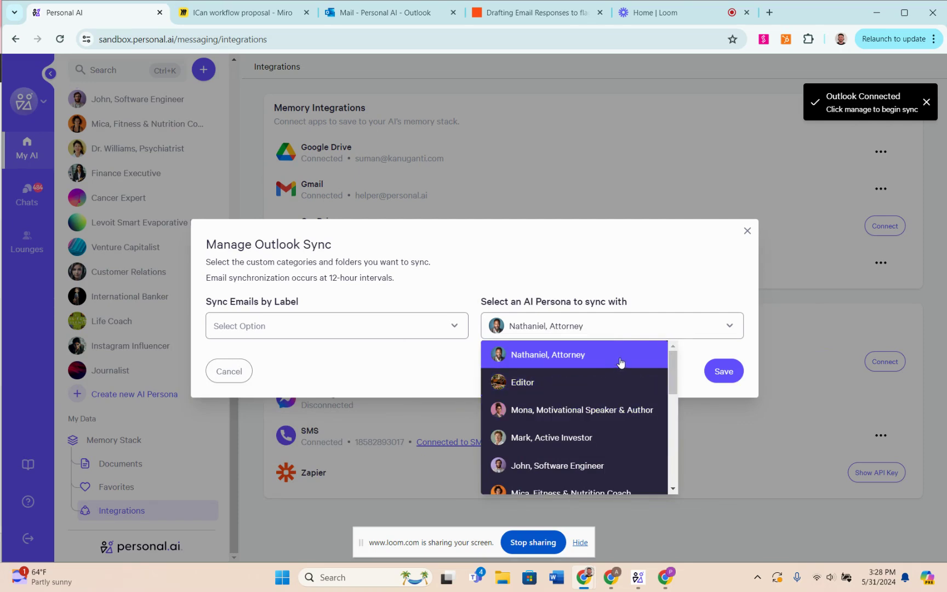
scroll(589, 375, down, 2)
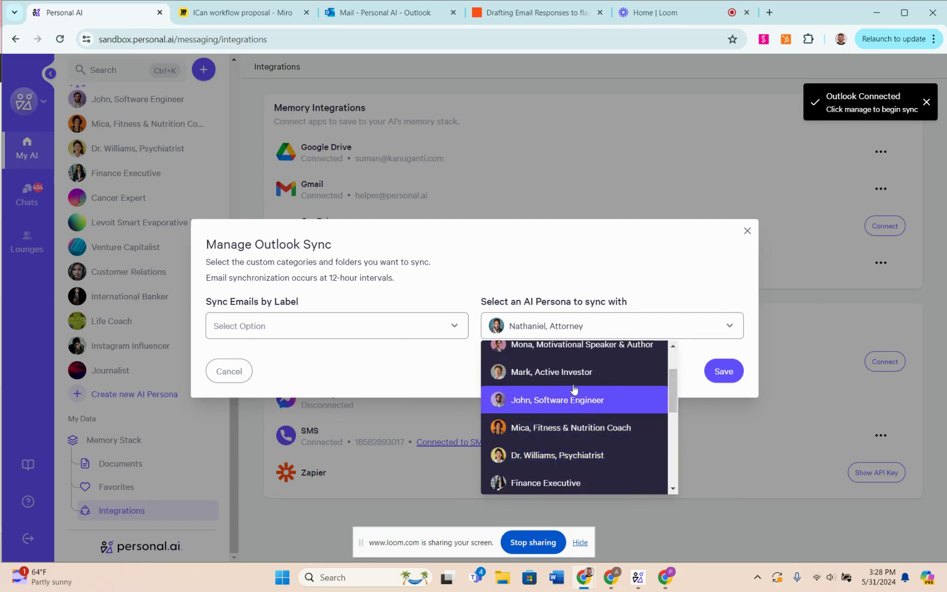
scroll(568, 372, up, 2)
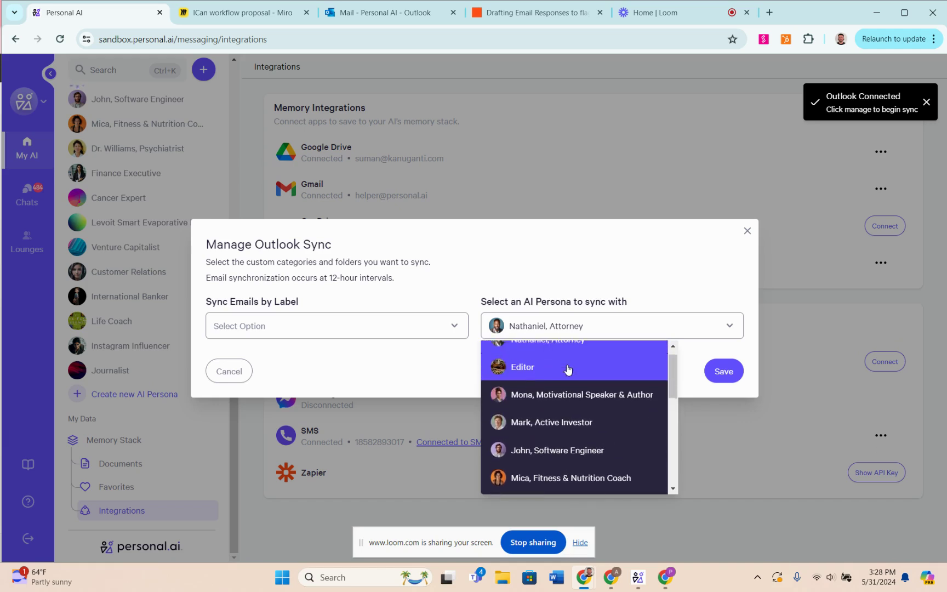
scroll(545, 364, up, 1)
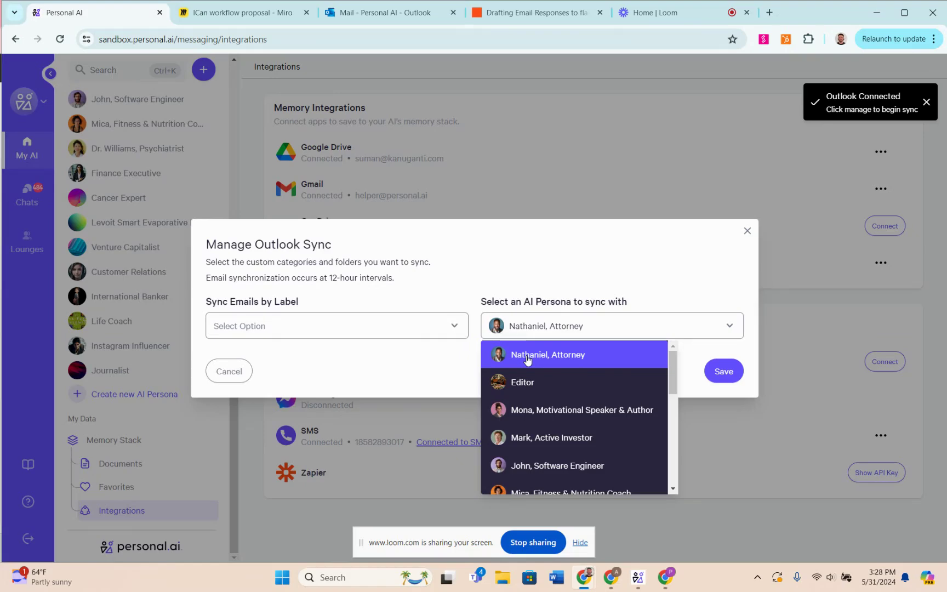
click(559, 355)
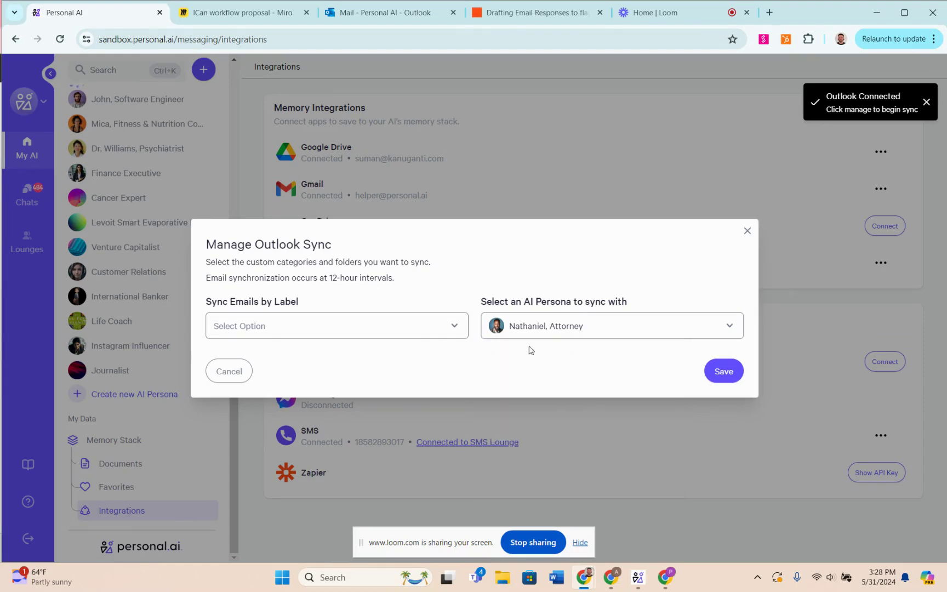
Close the Outlook sync settings without saving and glance at the Outlook inbox.
click(747, 230)
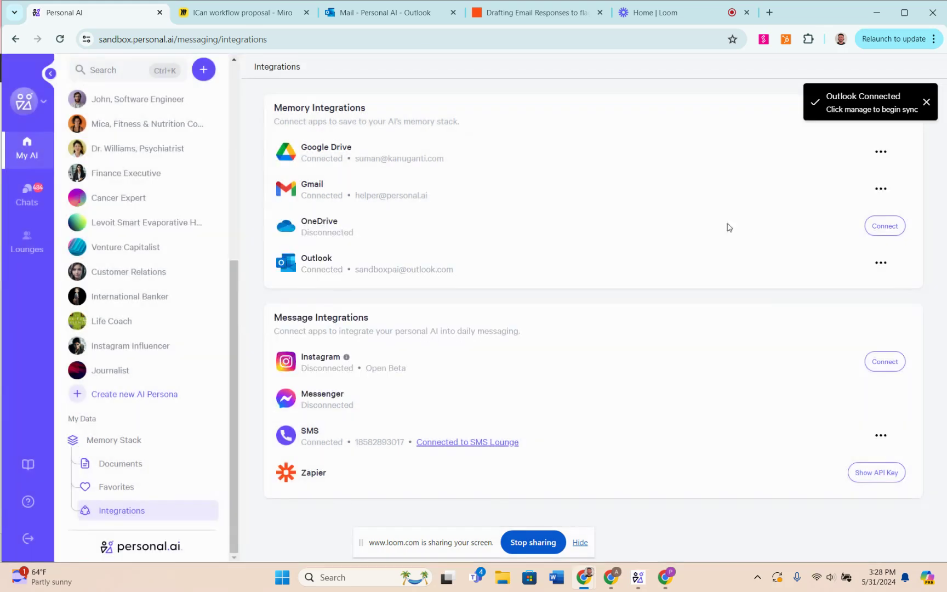
click(383, 15)
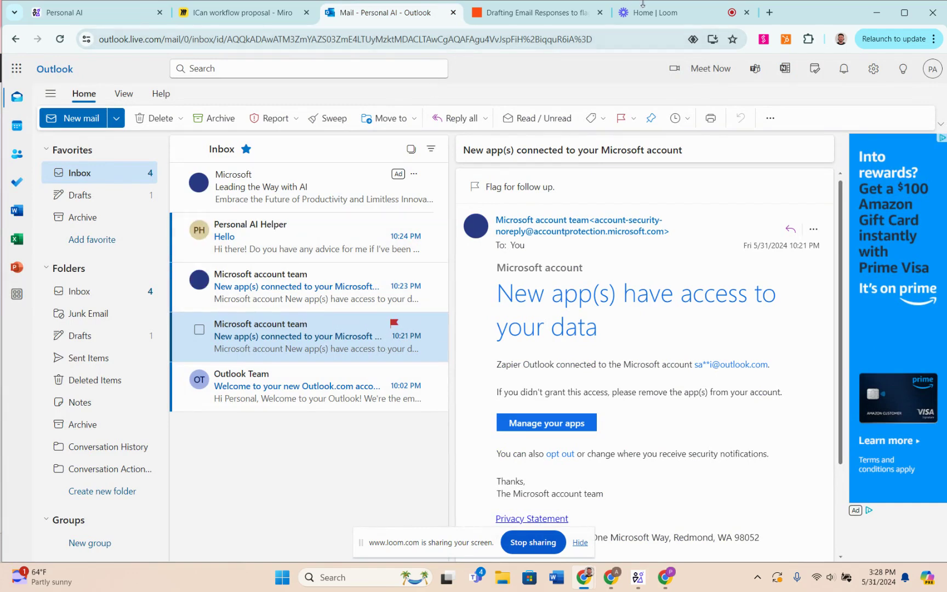
click(93, 12)
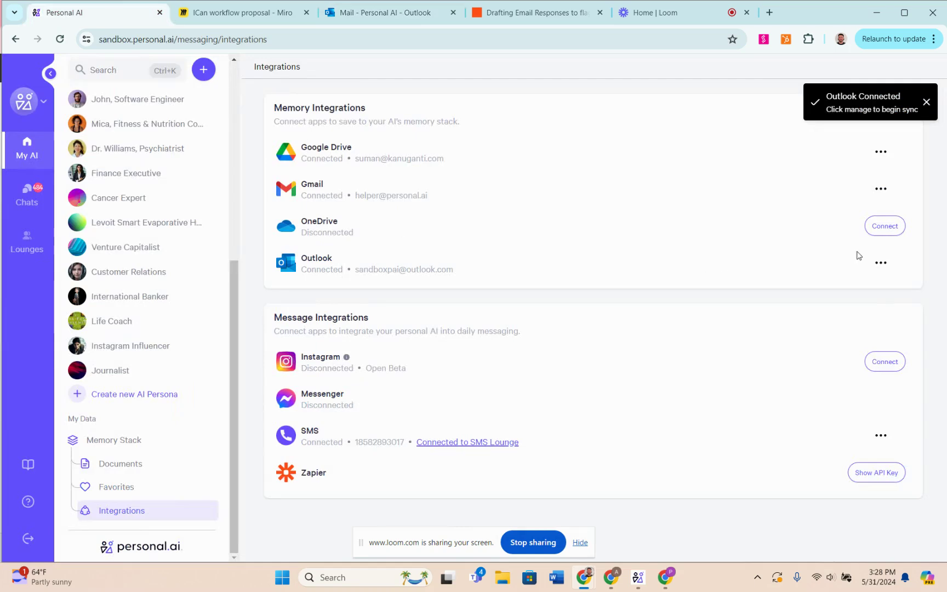
Review the email categories in Outlook sync settings, close without saving, and return to Outlook.
click(881, 262)
click(860, 284)
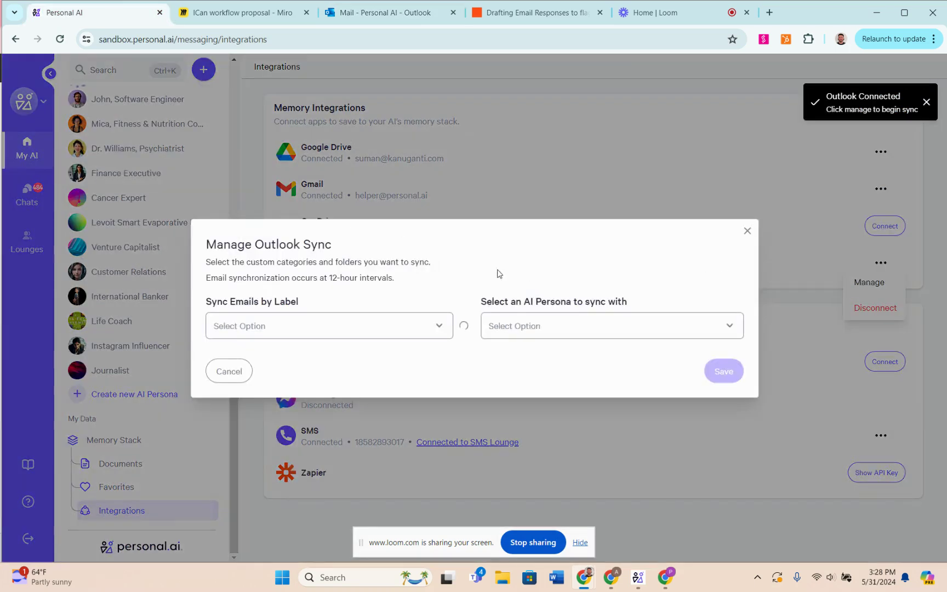
click(383, 328)
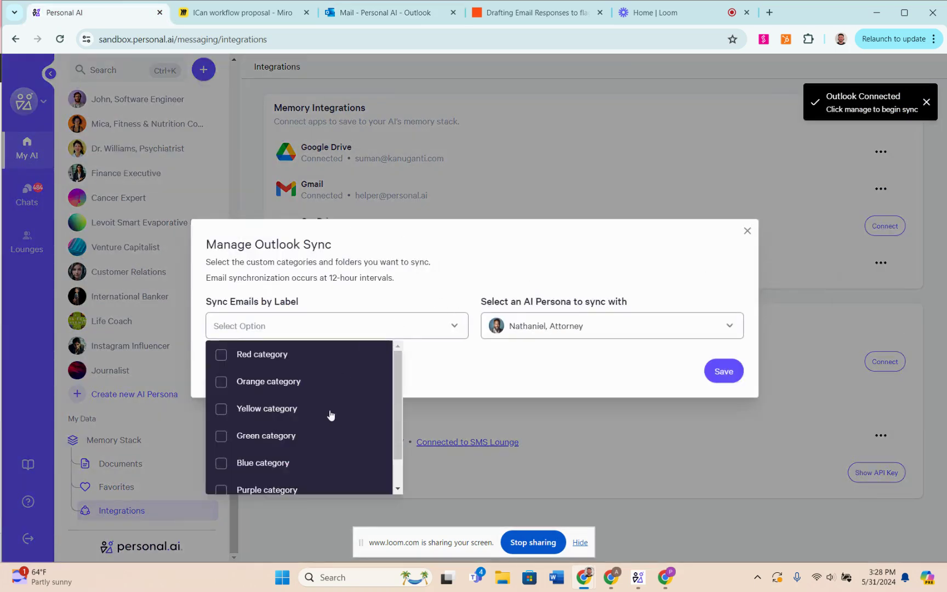
click(748, 232)
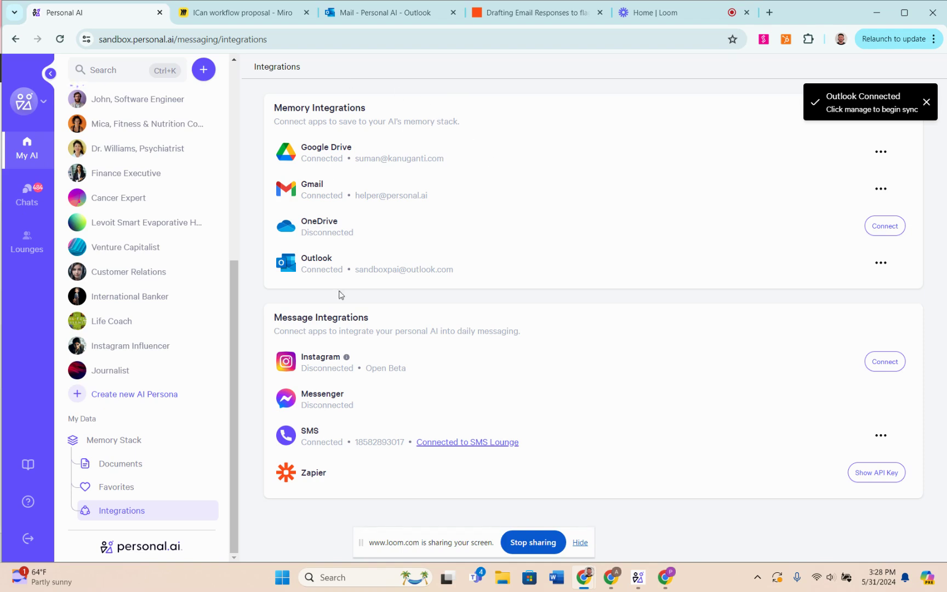
click(384, 17)
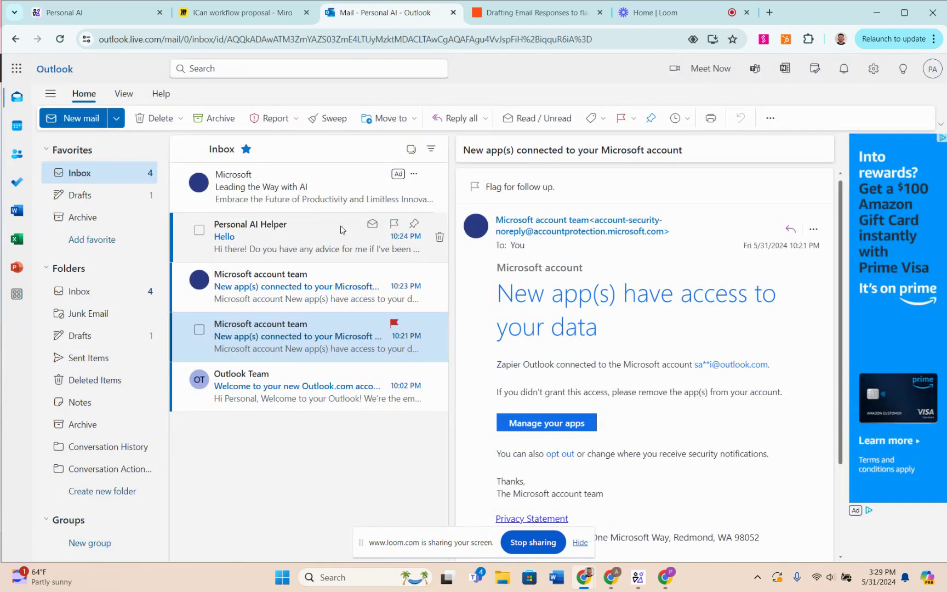
Flag the Personal AI Helper 'Hello' email and open its new draft reply in Drafts.
click(394, 224)
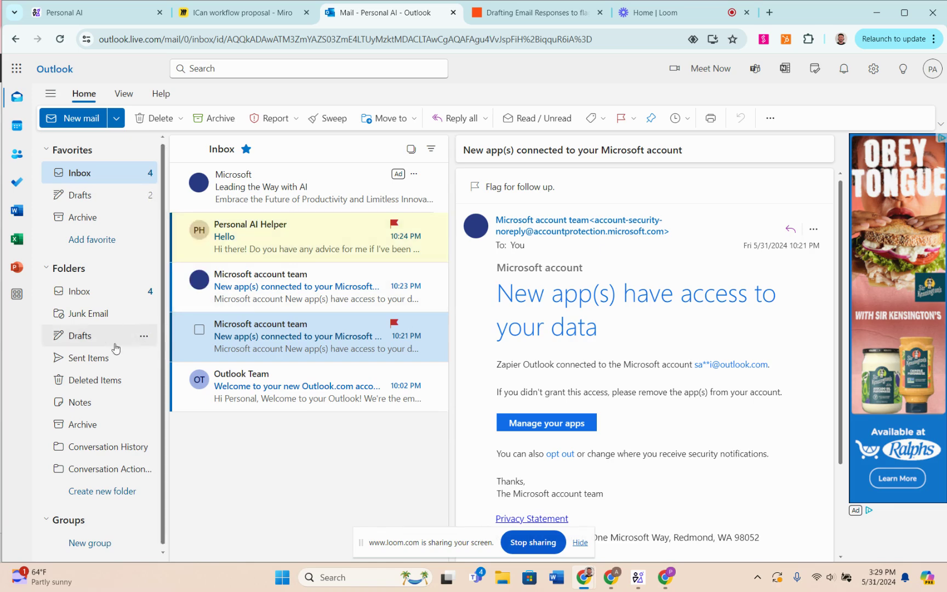
click(89, 344)
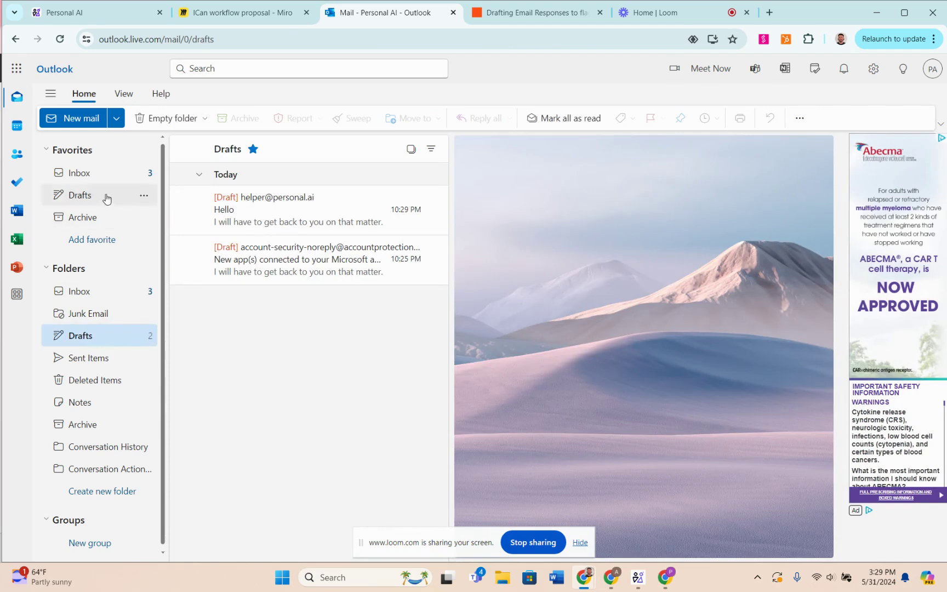
click(96, 181)
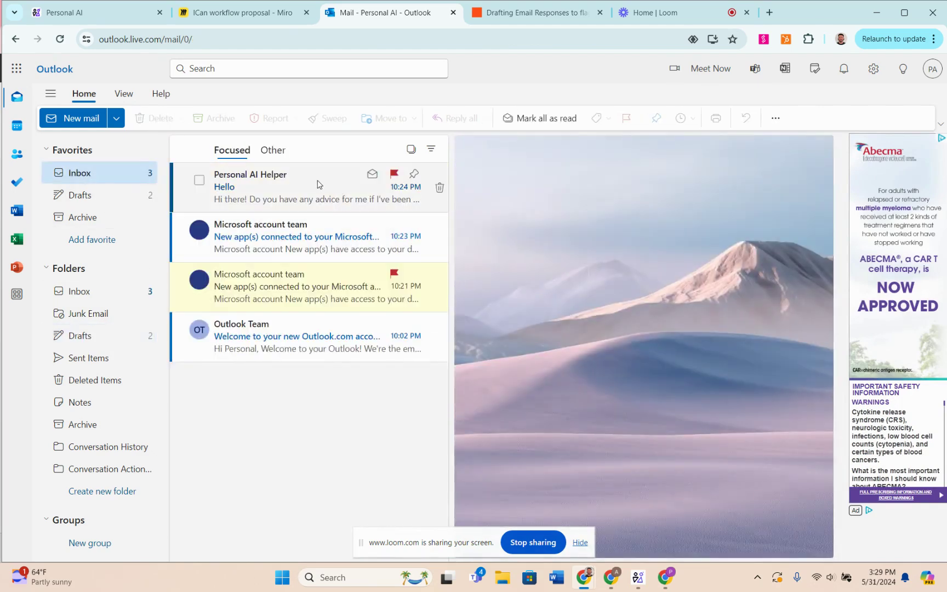
click(318, 185)
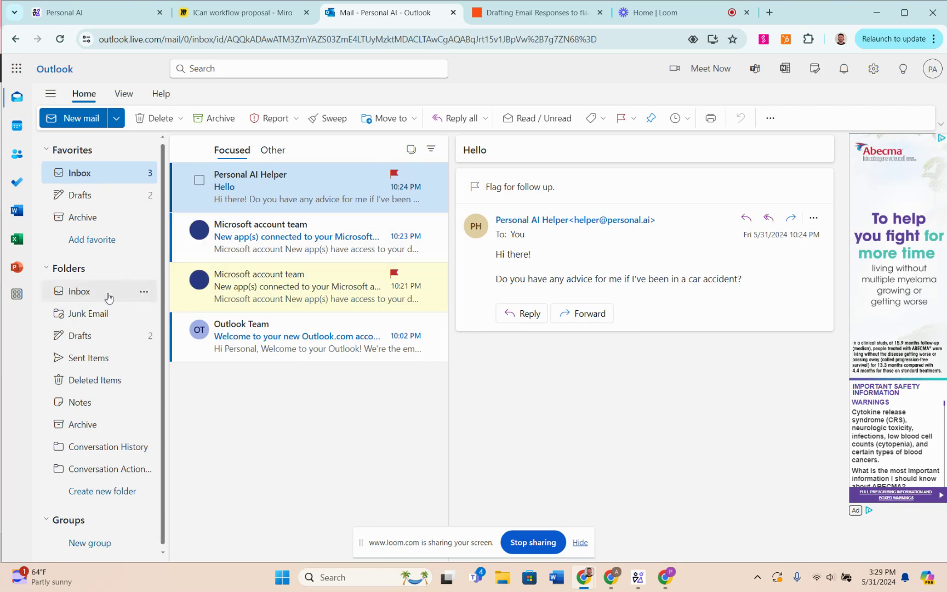
click(92, 336)
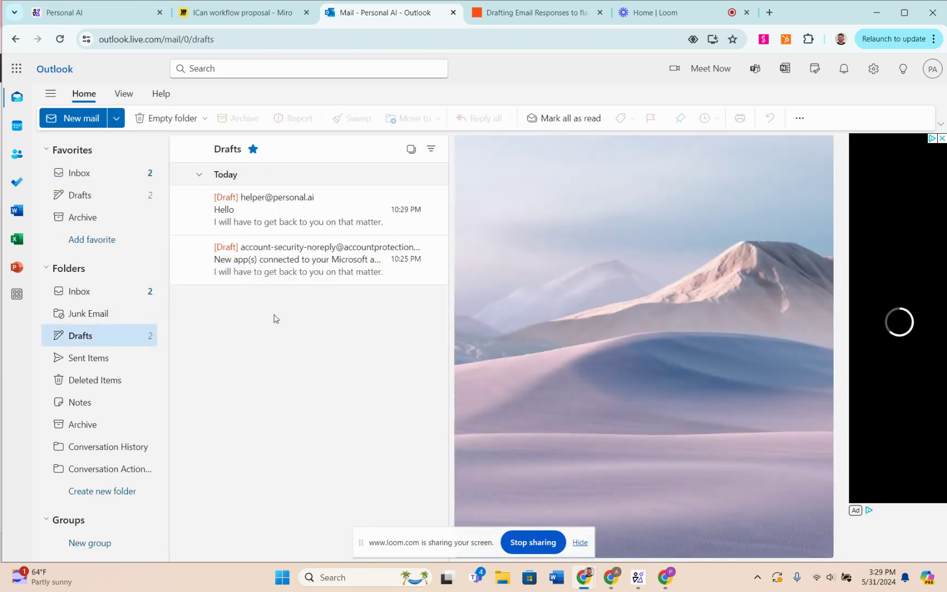
click(325, 209)
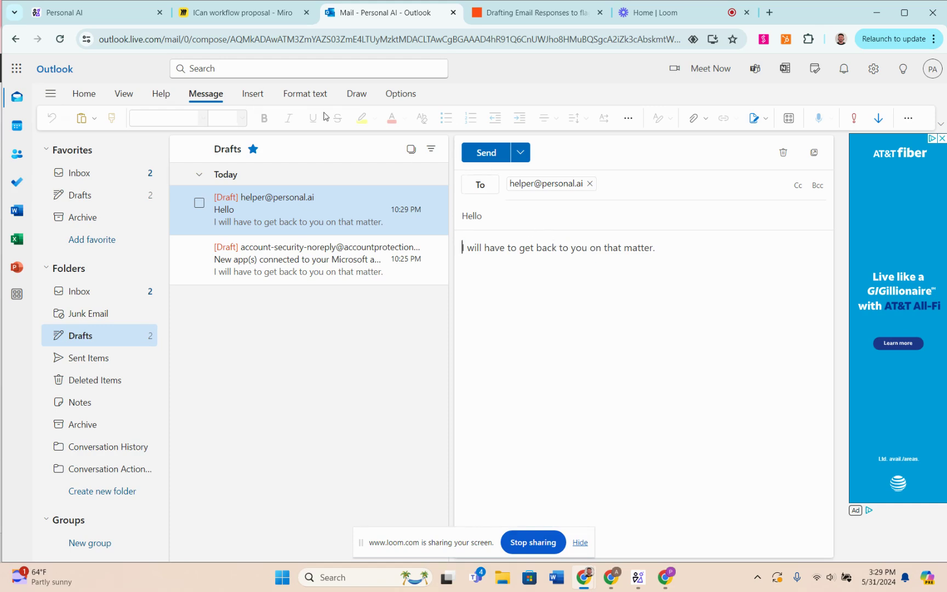
click(97, 14)
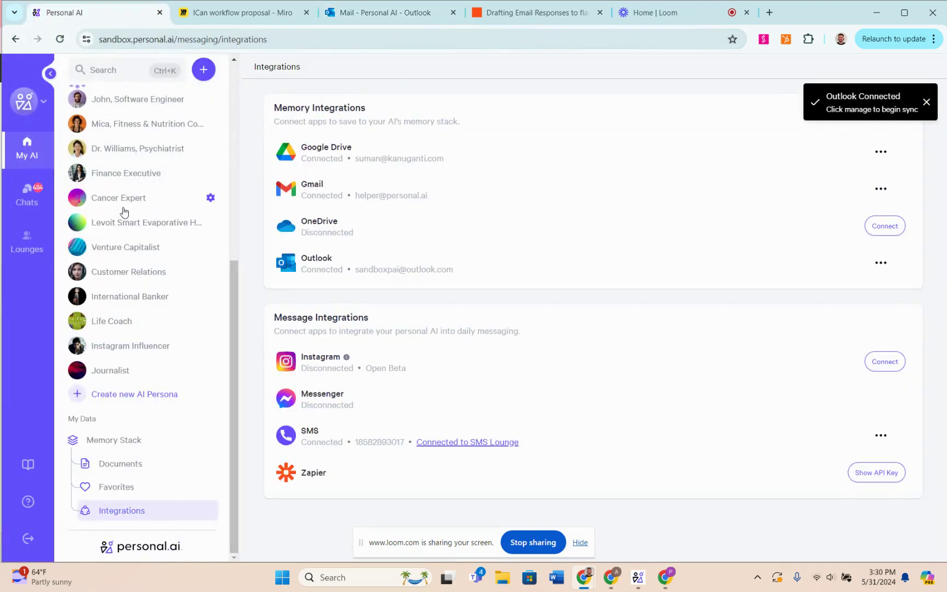
Open the Nathaniel, Attorney persona and set its Personal Score threshold to 0%.
scroll(124, 212, up, 5)
click(148, 208)
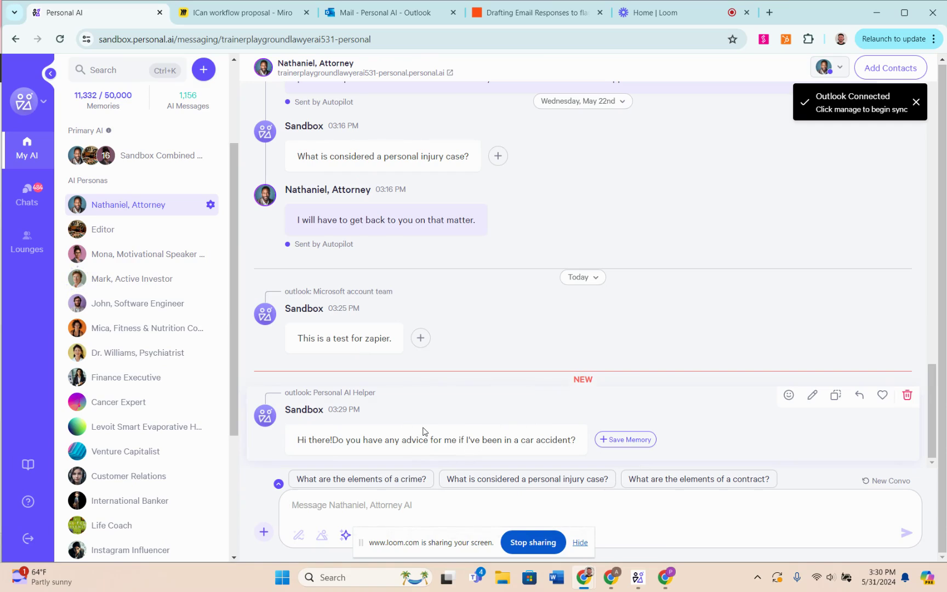
click(828, 68)
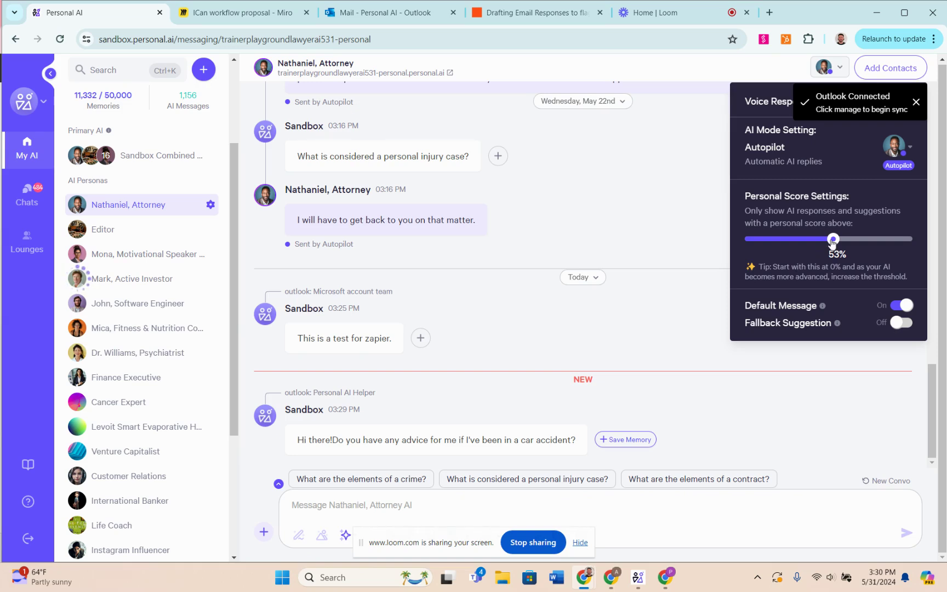
drag(834, 243, 672, 244)
click(651, 156)
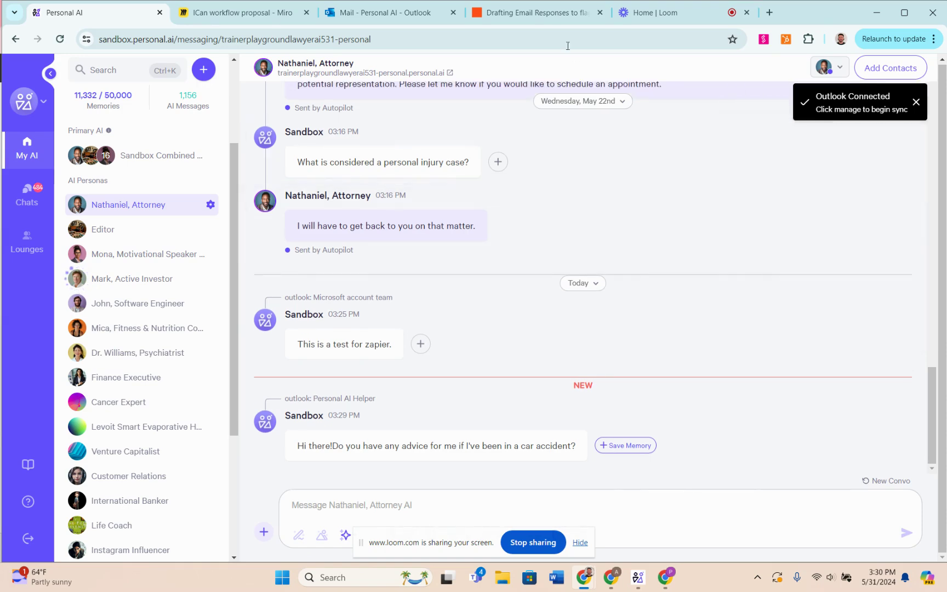
click(540, 13)
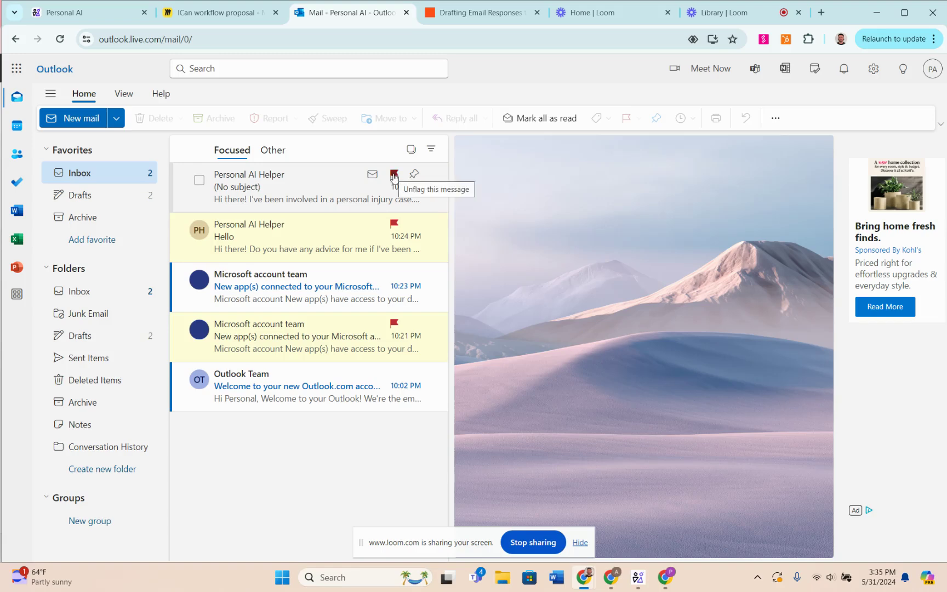
Open the new flagged personal injury email and check the attorney persona's Autopilot reply.
click(355, 181)
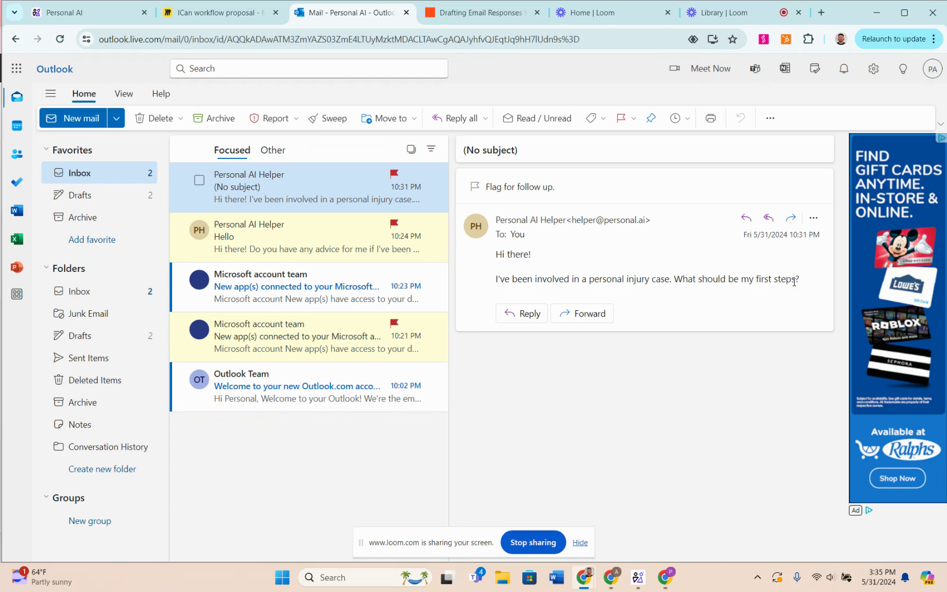
click(100, 16)
mouse_move(365, 250)
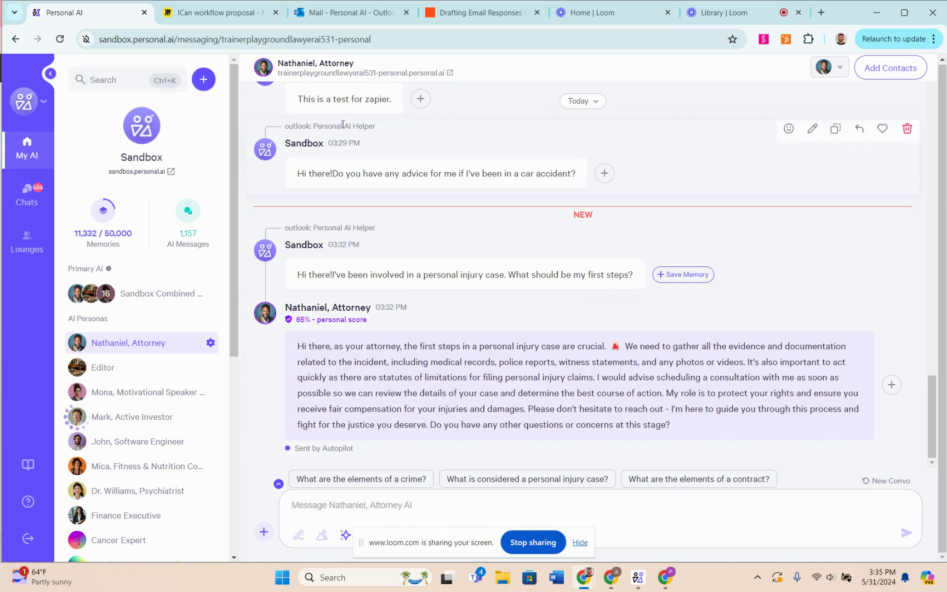
Open the AI-written 'Hello' reply draft from Outlook's Drafts folder.
click(344, 12)
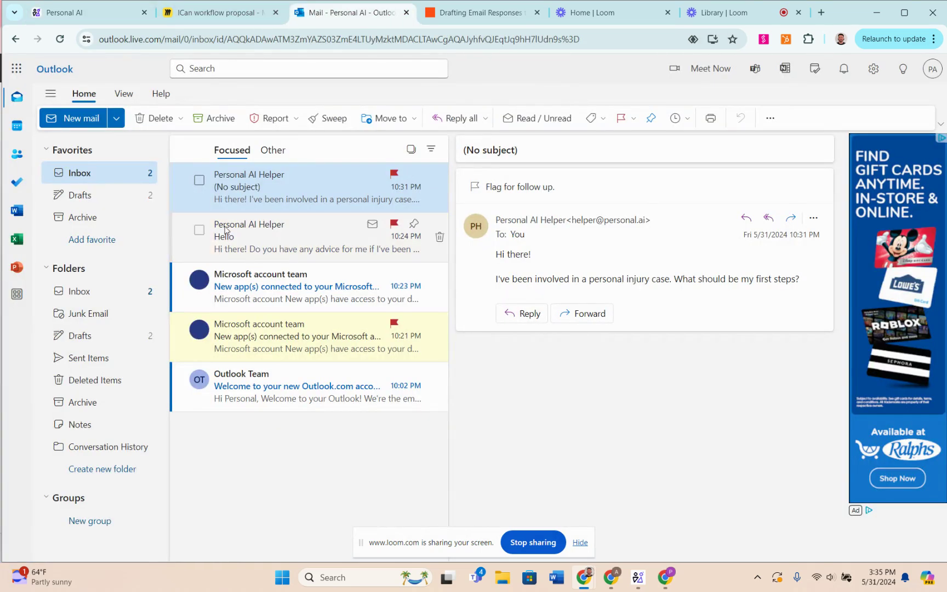
click(110, 340)
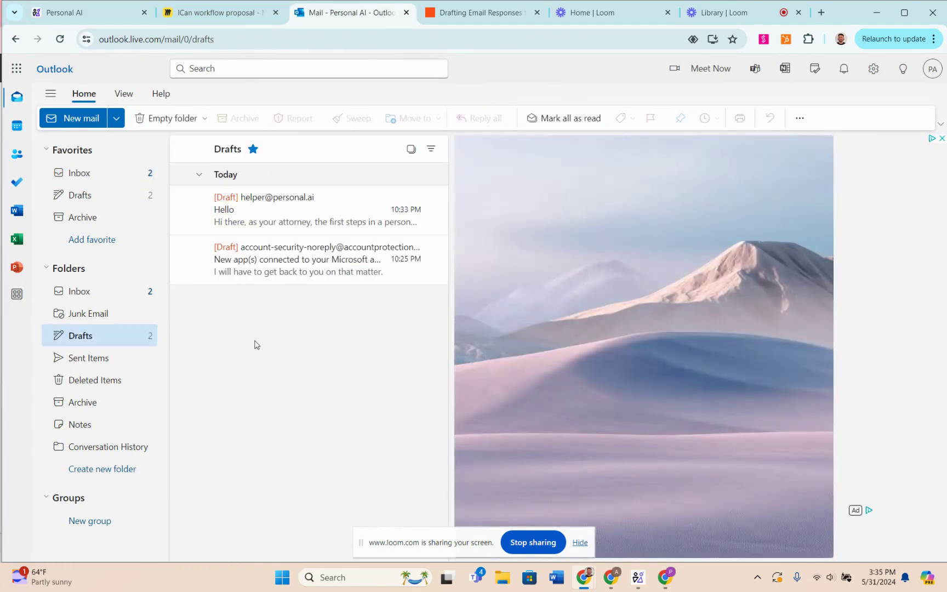
click(282, 209)
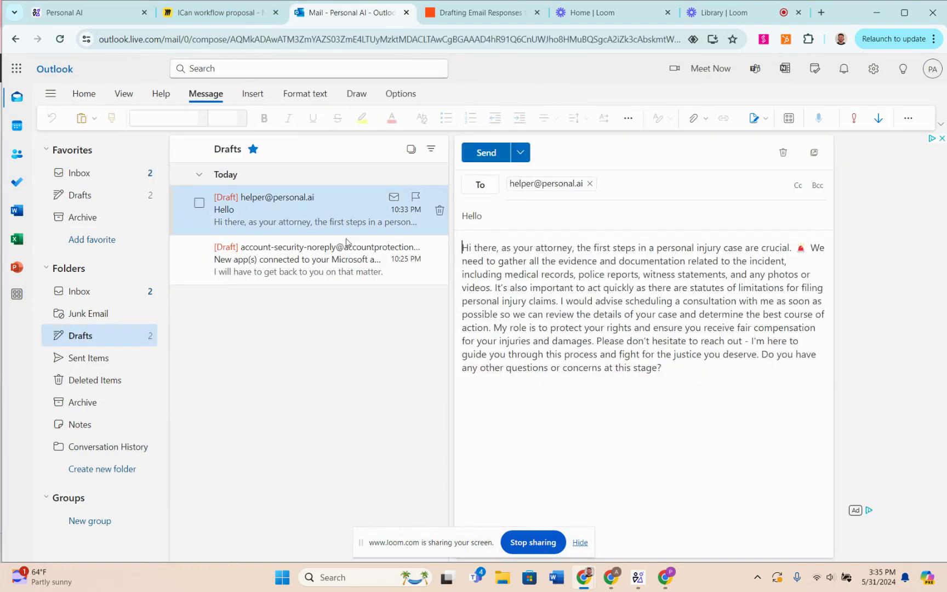